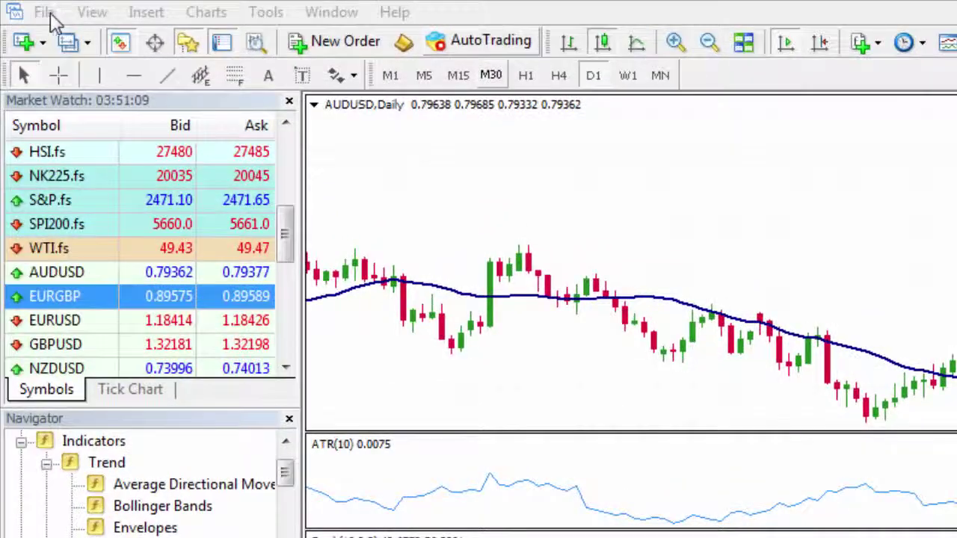
# Open the MT4 data folder from the File menu and move its Explorer window over the chart.
pyautogui.click(38, 10)
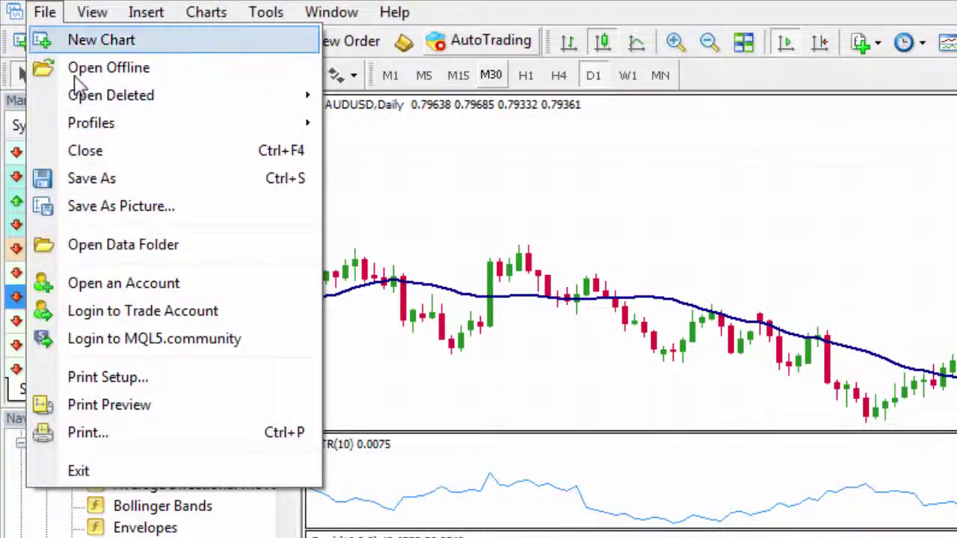
pyautogui.click(73, 252)
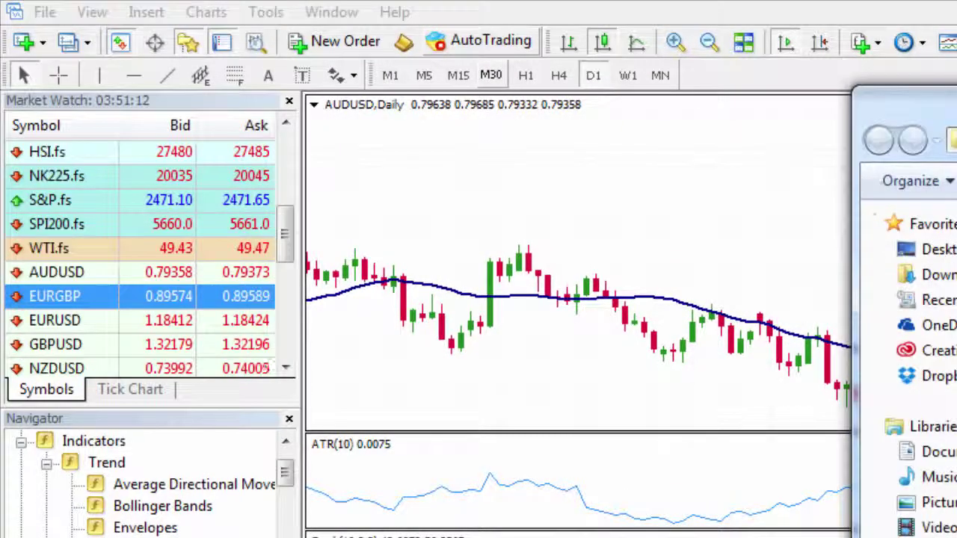
pyautogui.moveTo(950, 112); pyautogui.dragTo(344, 94)
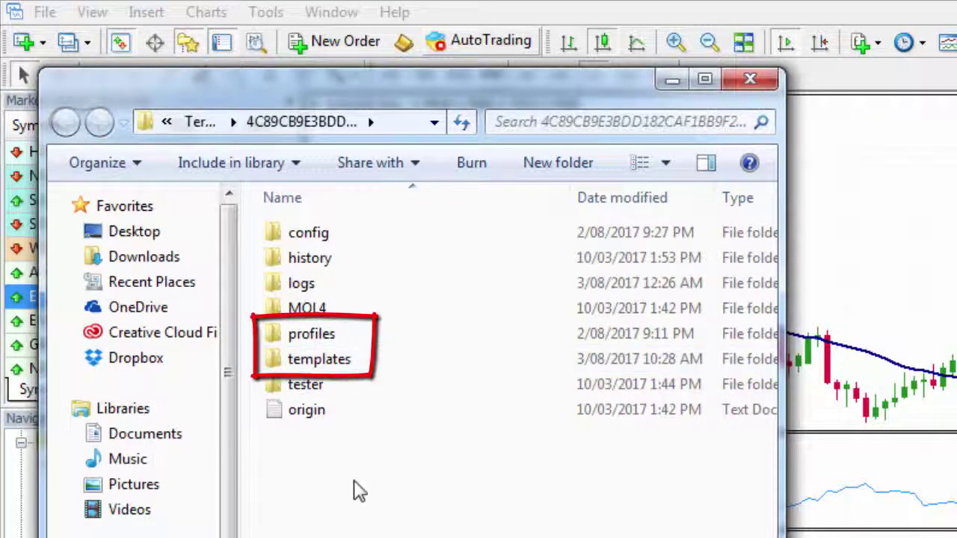
pyautogui.moveTo(357, 484); pyautogui.dragTo(303, 254)
# Clear the item selection in the MT4 data folder window.
pyautogui.click(444, 505)
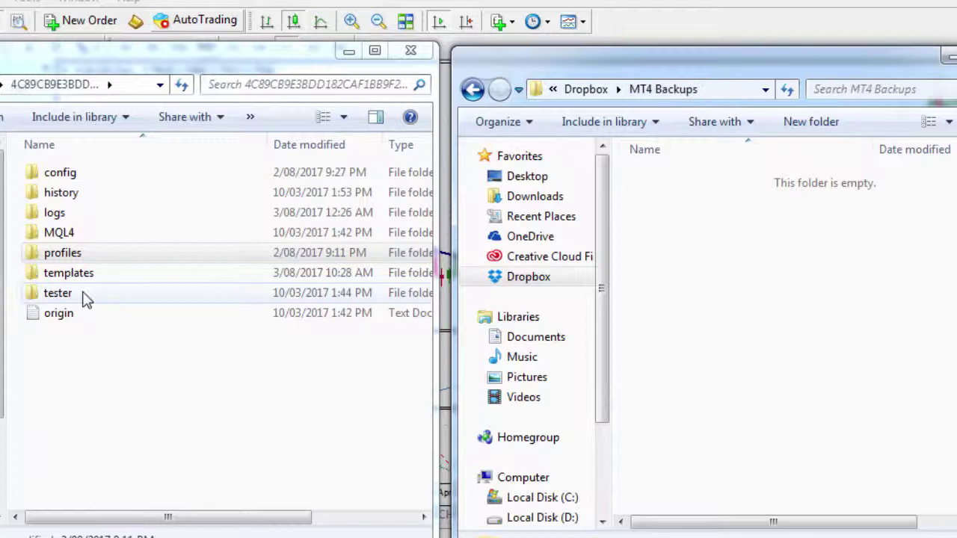
# Copy the profiles folder into the Dropbox MT4 Backups folder.
pyautogui.click(77, 259)
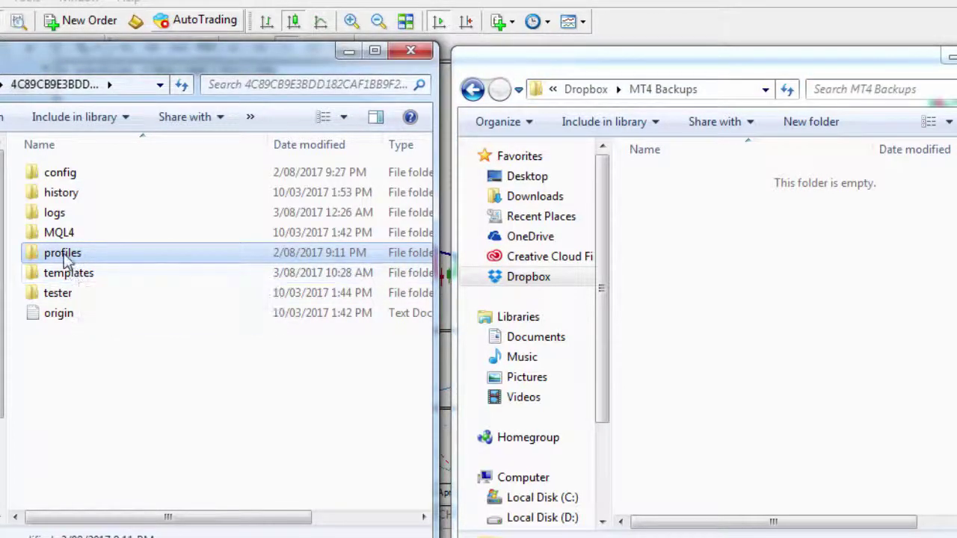
pyautogui.keyDown('ctrl'); pyautogui.click(71, 273); pyautogui.keyUp('ctrl')
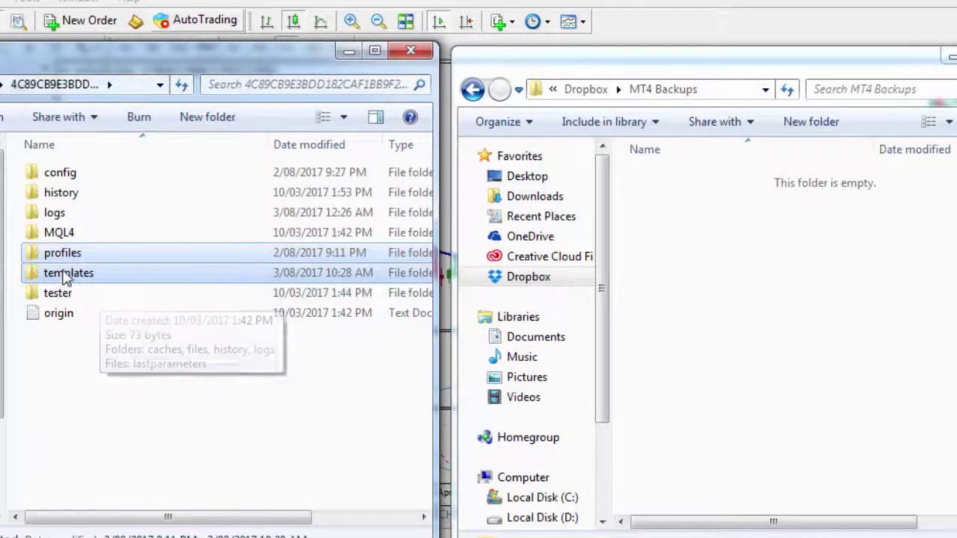
pyautogui.click(64, 256)
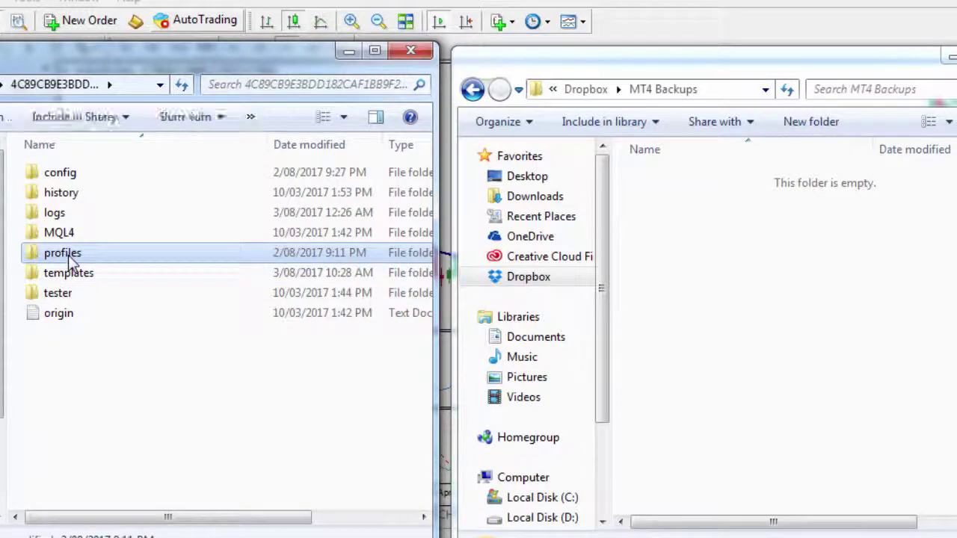
pyautogui.rightClick(64, 256)
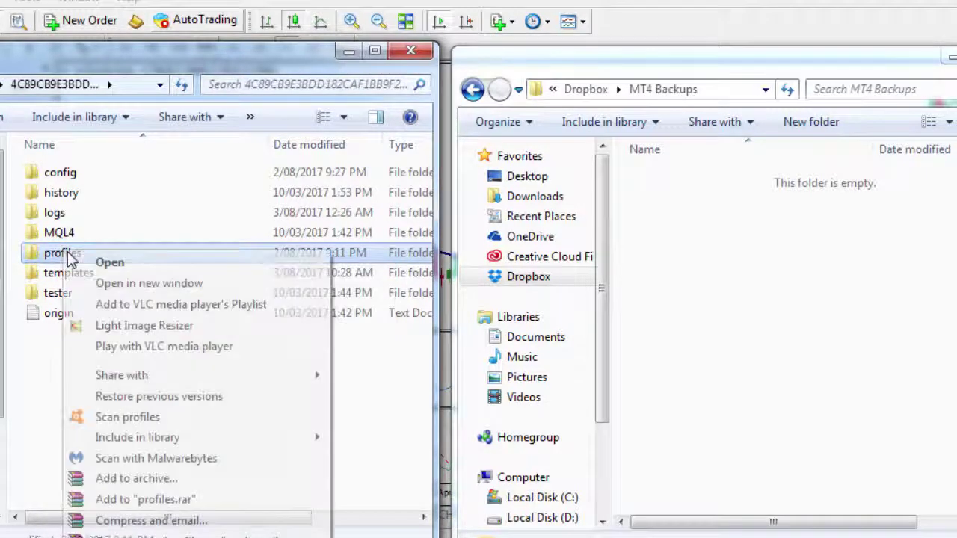
pyautogui.click(726, 333)
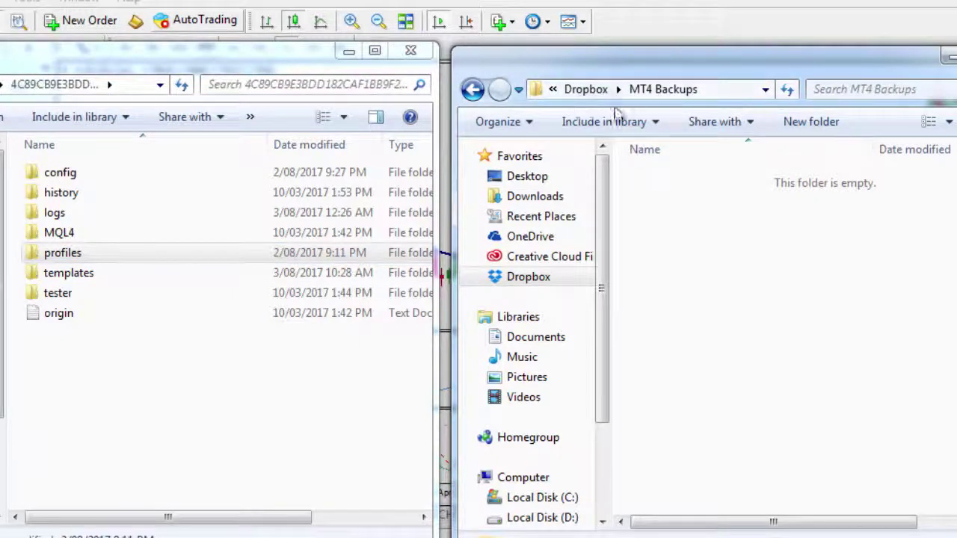
pyautogui.rightClick(669, 234)
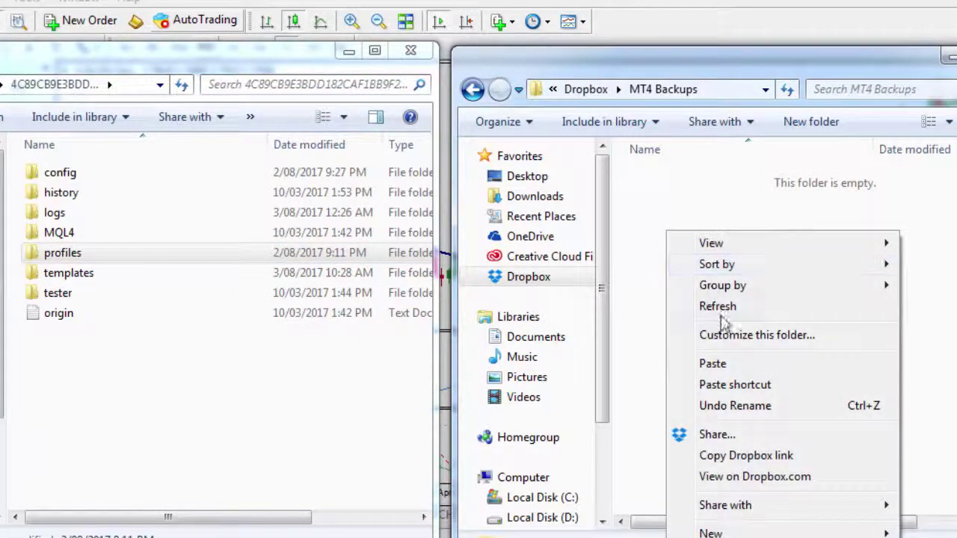
pyautogui.click(724, 364)
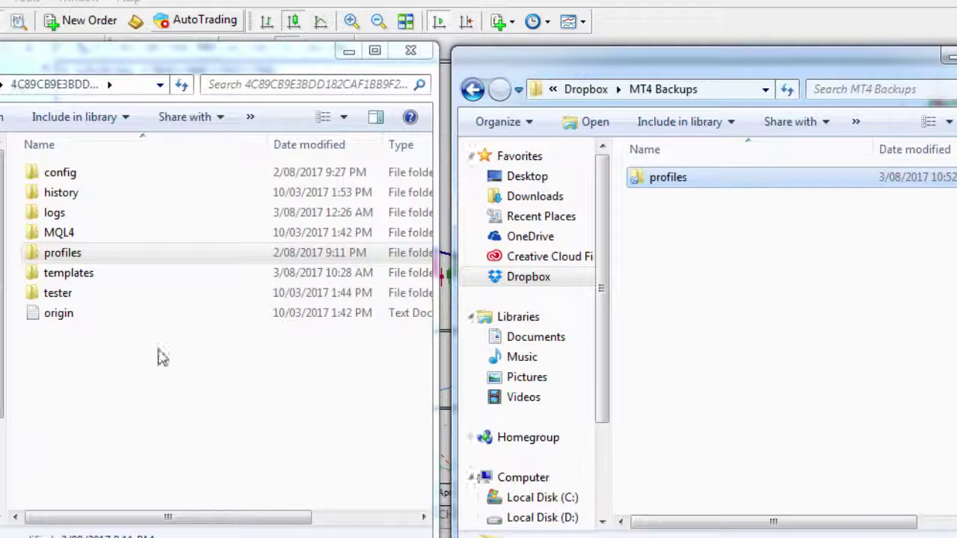
# Copy the templates folder into MT4 Backups as well.
pyautogui.click(78, 275)
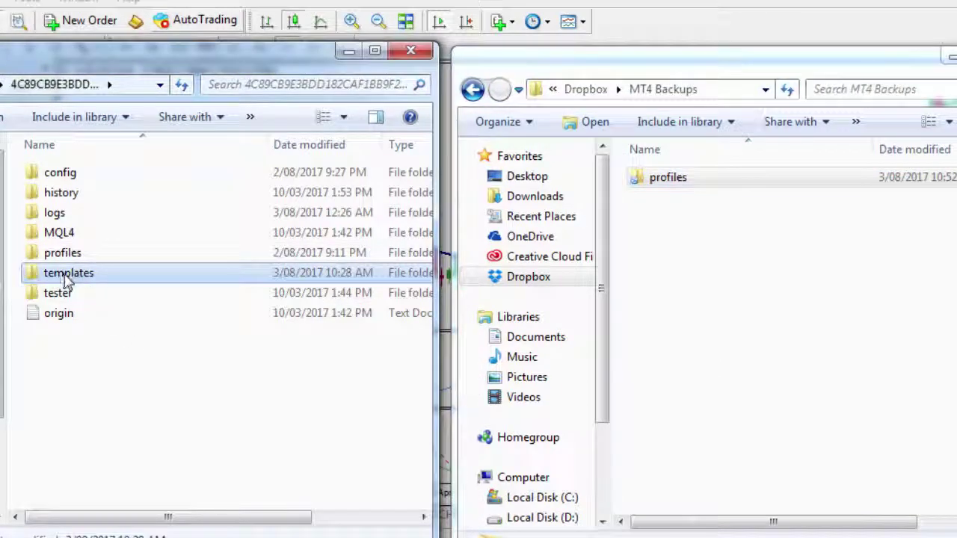
pyautogui.rightClick(69, 278)
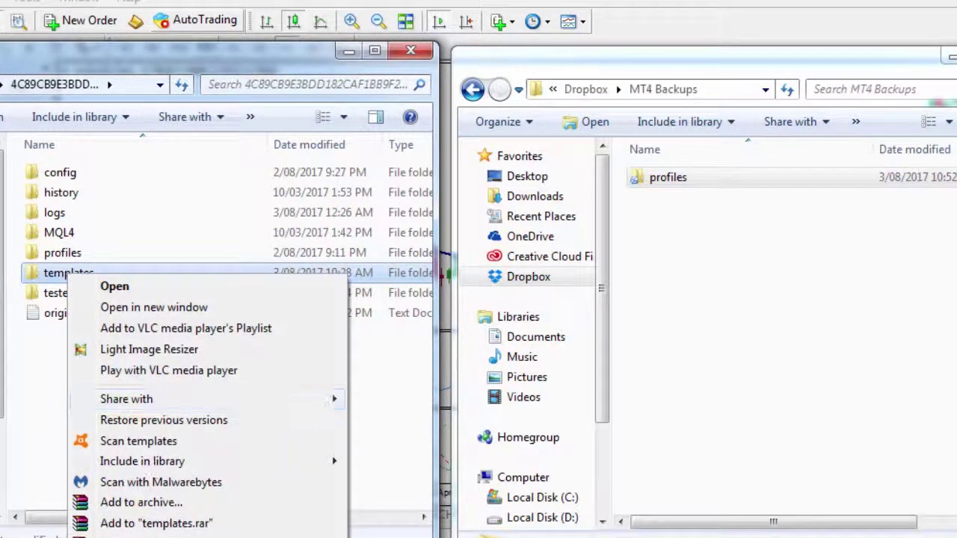
pyautogui.click(97, 527)
pyautogui.click(668, 277)
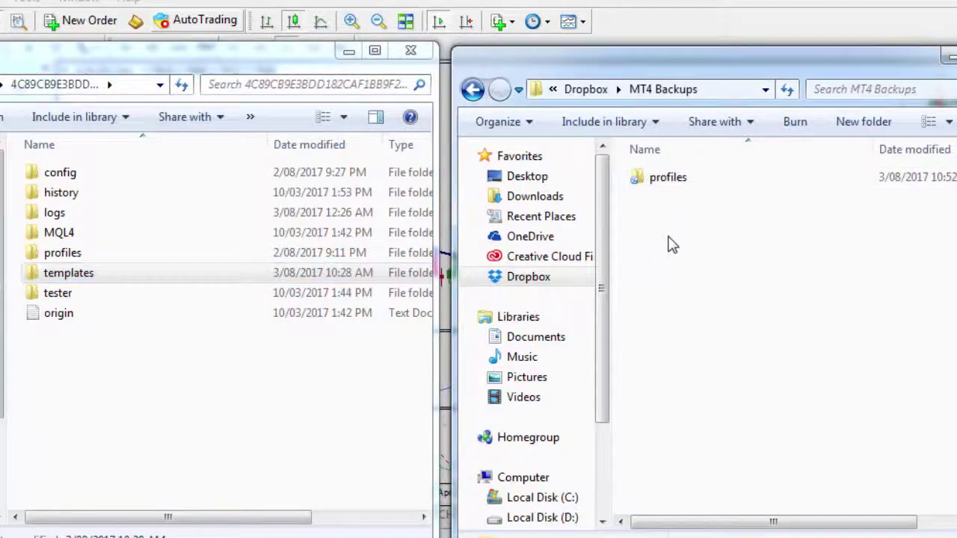
pyautogui.rightClick(667, 239)
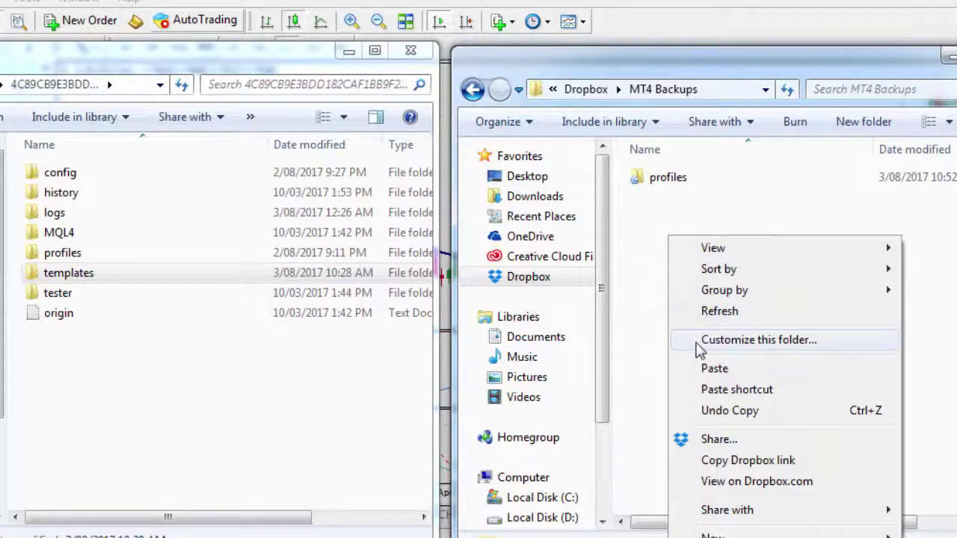
pyautogui.click(722, 369)
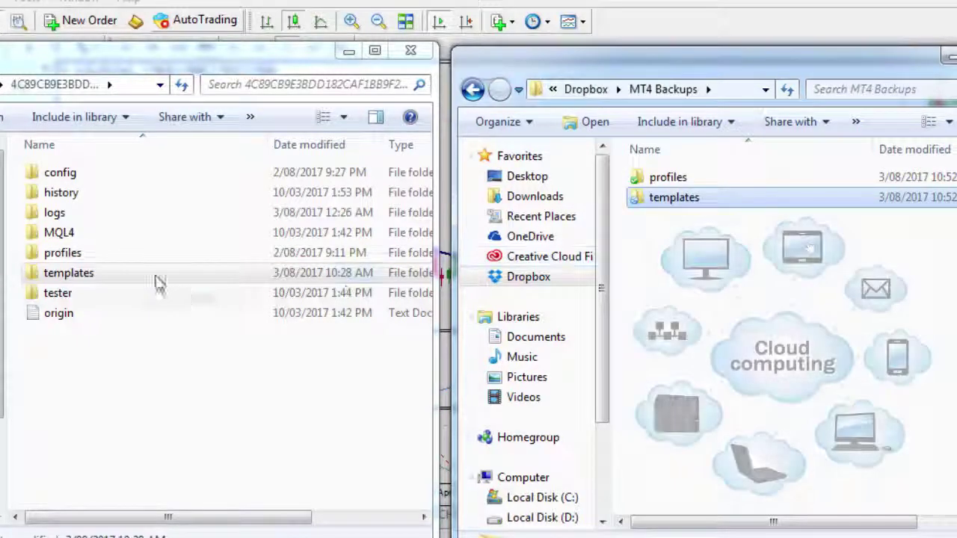
pyautogui.click(96, 273)
pyautogui.moveTo(93, 274); pyautogui.dragTo(497, 218)
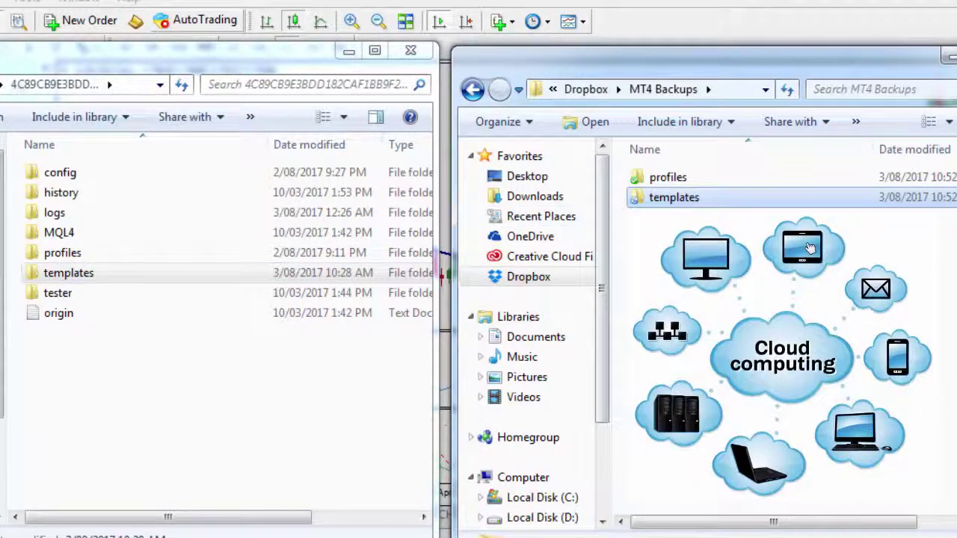